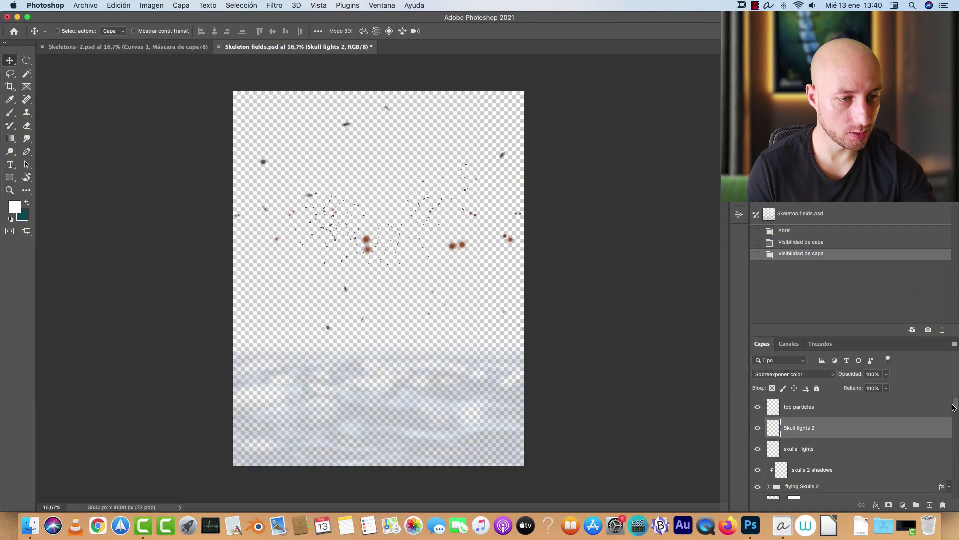
- Set the Layers panel thumbnails to the largest size in Panel Options
{"action": "left_click_drag", "start_coordinate": [954, 406], "coordinate": [956, 490]}
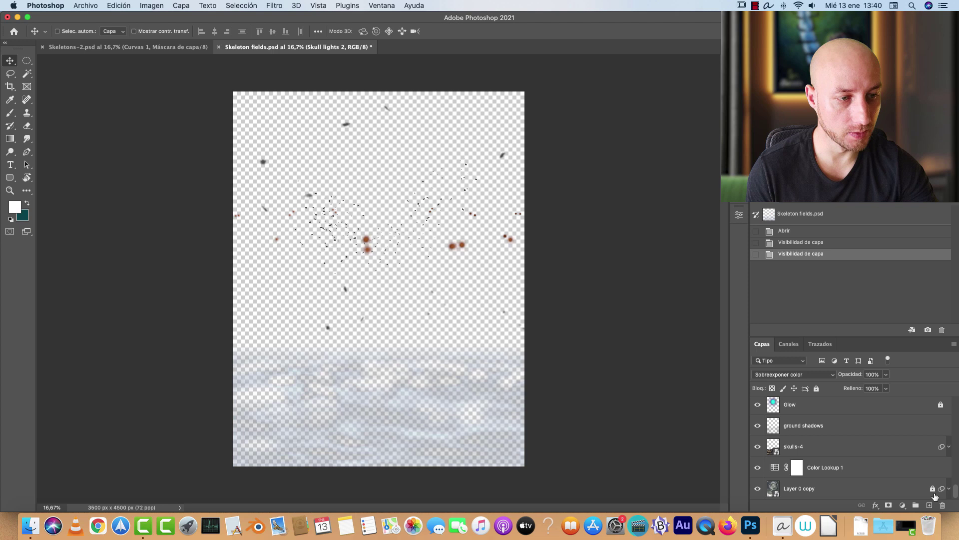
{"action": "left_click_drag", "start_coordinate": [955, 491], "coordinate": [954, 431]}
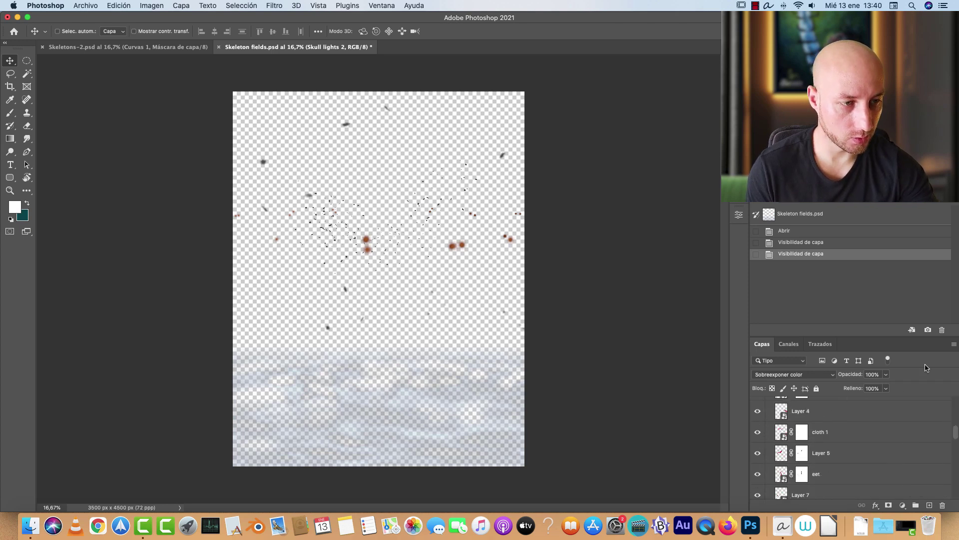
{"action": "left_click", "coordinate": [954, 344]}
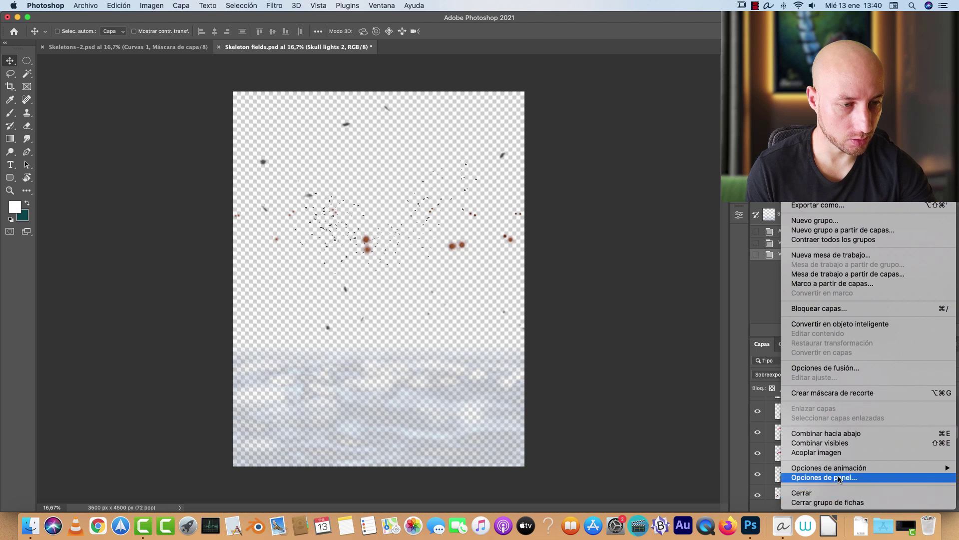
{"action": "left_click", "coordinate": [838, 478]}
{"action": "left_click", "coordinate": [404, 254]}
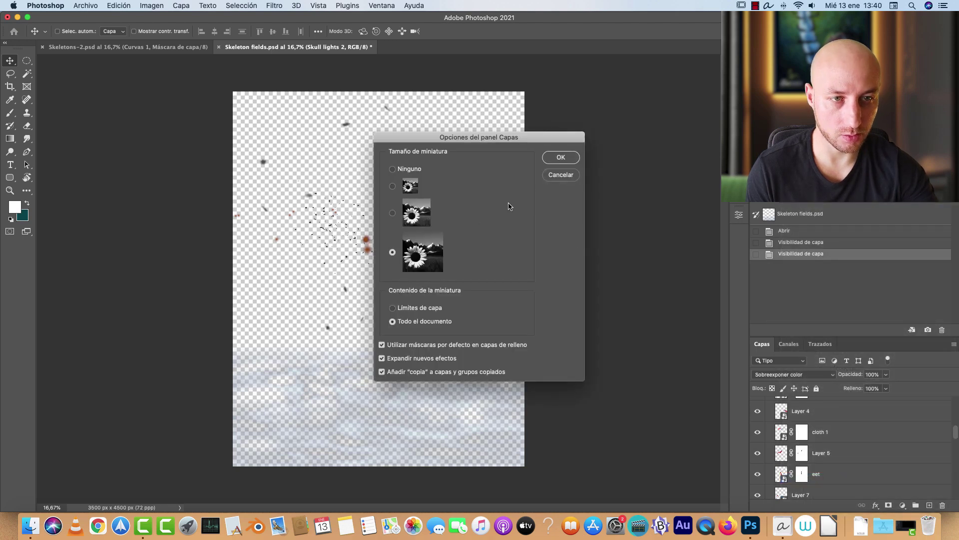
{"action": "left_click", "coordinate": [561, 158]}
- Widen the panel dock and browse the layers, selecting Layer 8 and then Layer 6
{"action": "left_click_drag", "start_coordinate": [748, 425], "coordinate": [686, 420]}
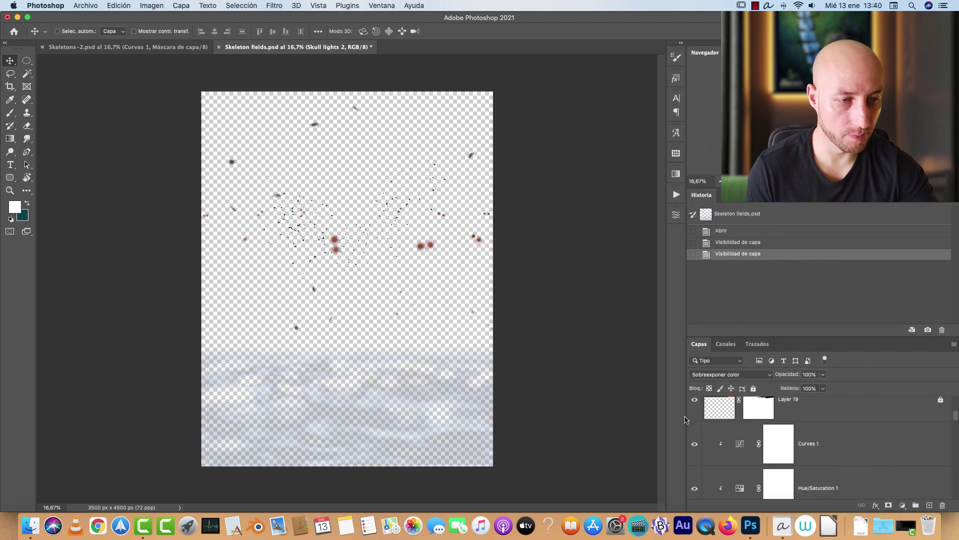
{"action": "scroll", "coordinate": [793, 448], "scroll_direction": "down", "scroll_amount": 5}
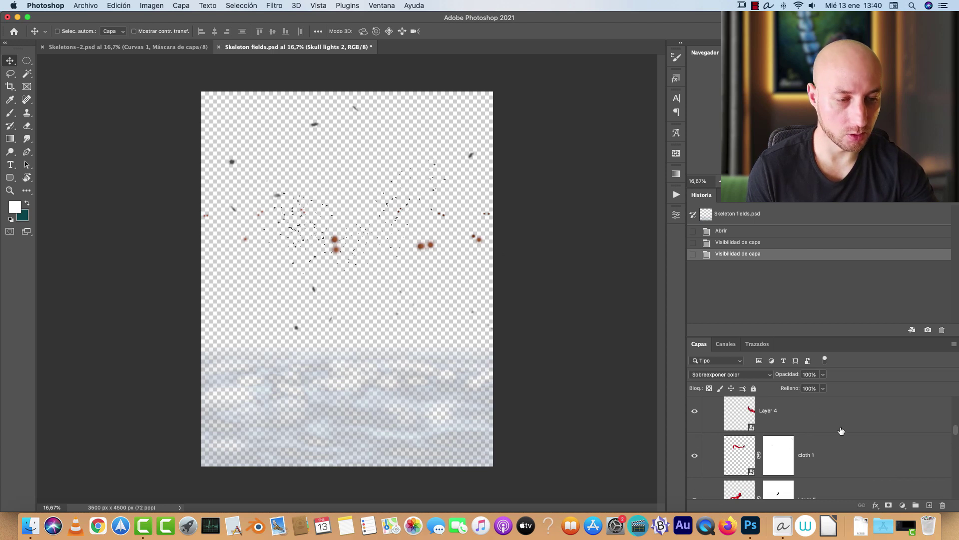
{"action": "scroll", "coordinate": [815, 440], "scroll_direction": "down", "scroll_amount": 3}
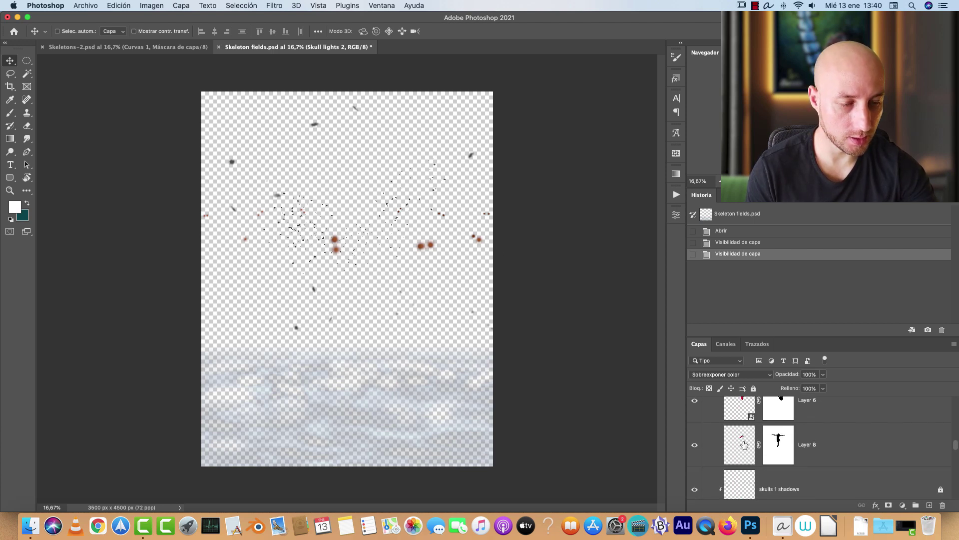
{"action": "left_click", "coordinate": [739, 442]}
{"action": "scroll", "coordinate": [744, 435], "scroll_direction": "up", "scroll_amount": 1}
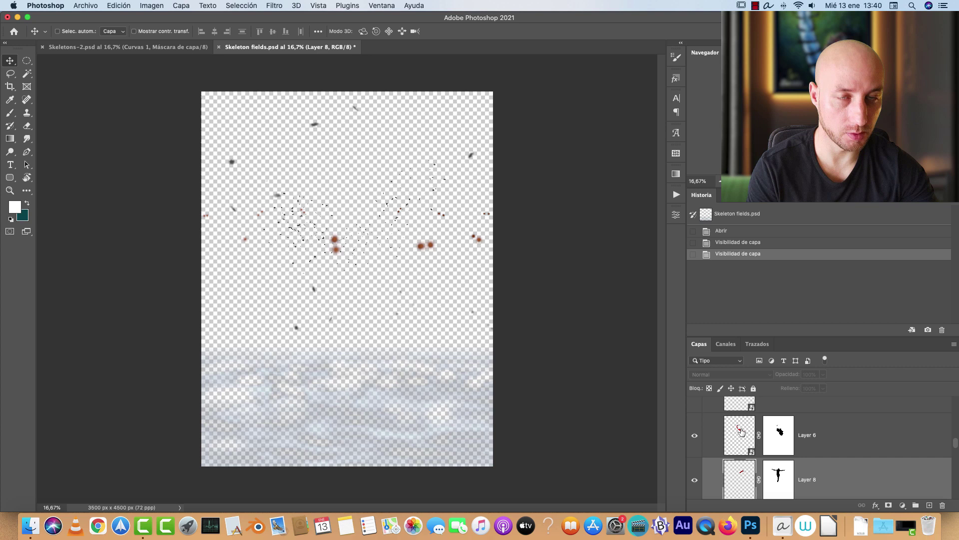
{"action": "left_click", "coordinate": [741, 430]}
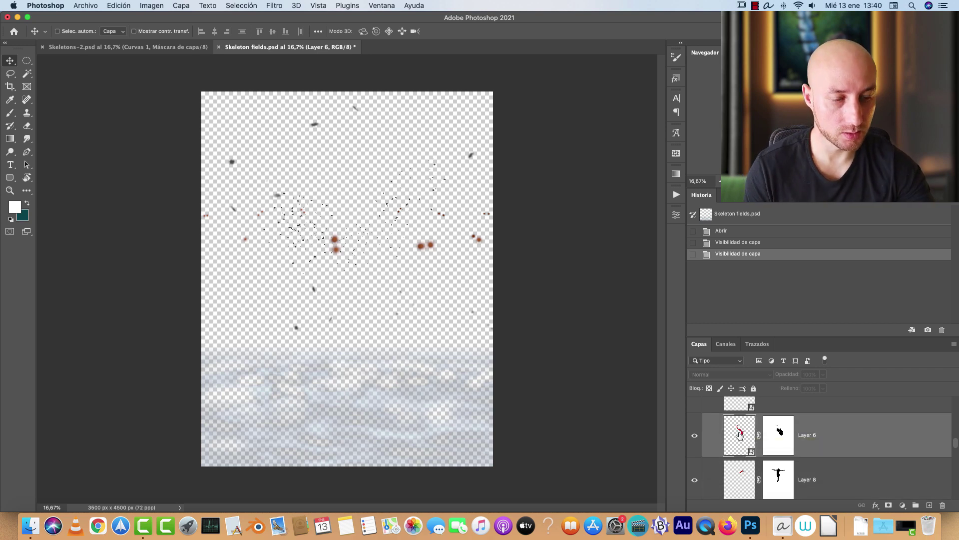
{"action": "double_click", "coordinate": [740, 433]}
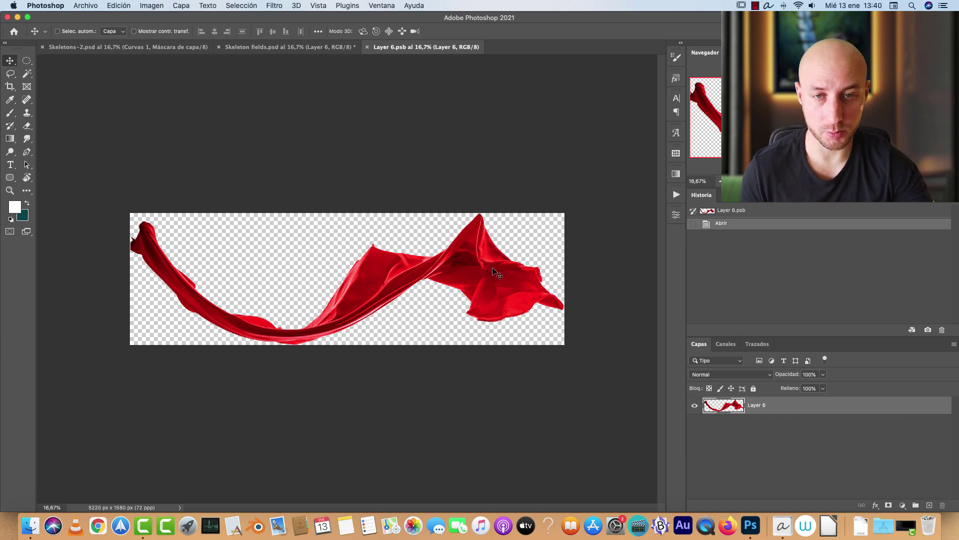
{"action": "key", "text": "super+w"}
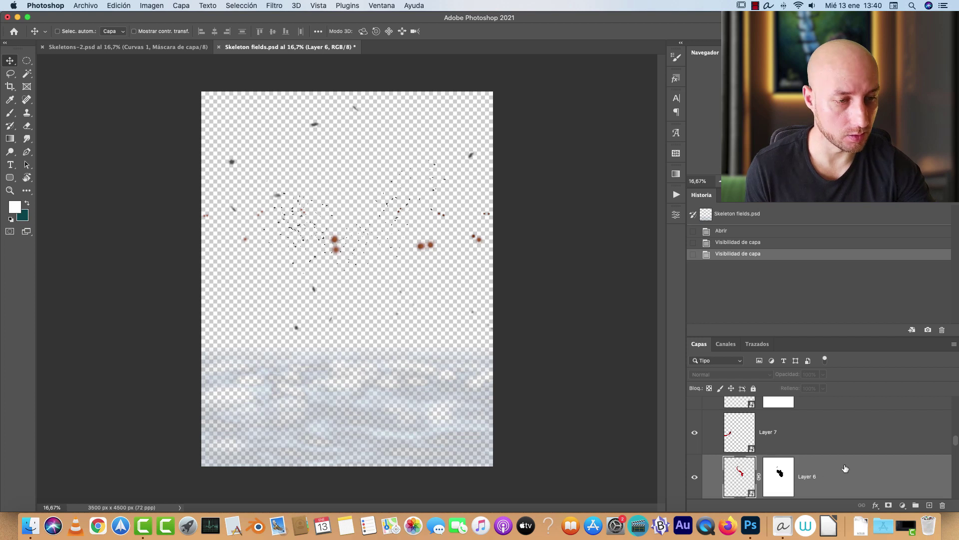
{"action": "scroll", "coordinate": [847, 464], "scroll_direction": "up", "scroll_amount": 4}
{"action": "scroll", "coordinate": [851, 459], "scroll_direction": "down", "scroll_amount": 5}
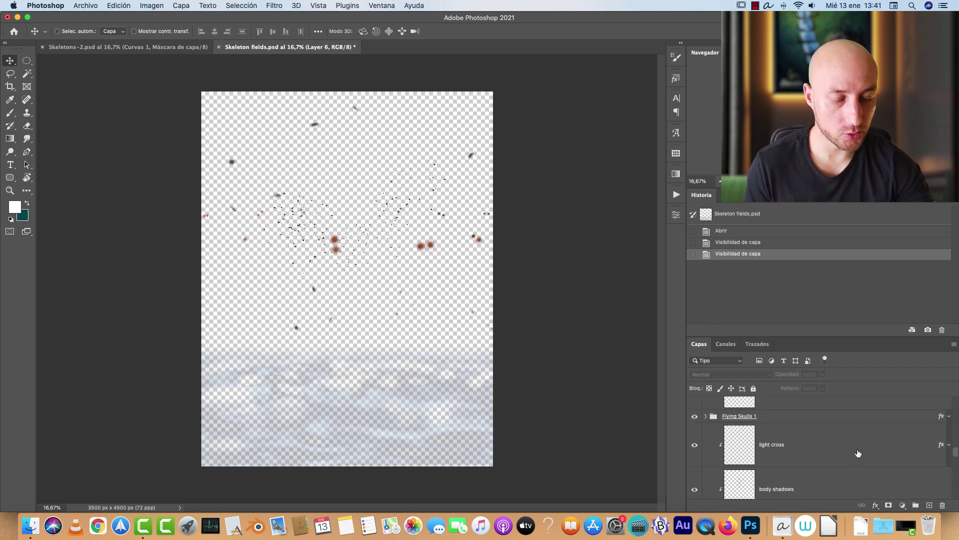
{"action": "scroll", "coordinate": [837, 451], "scroll_direction": "down", "scroll_amount": 3}
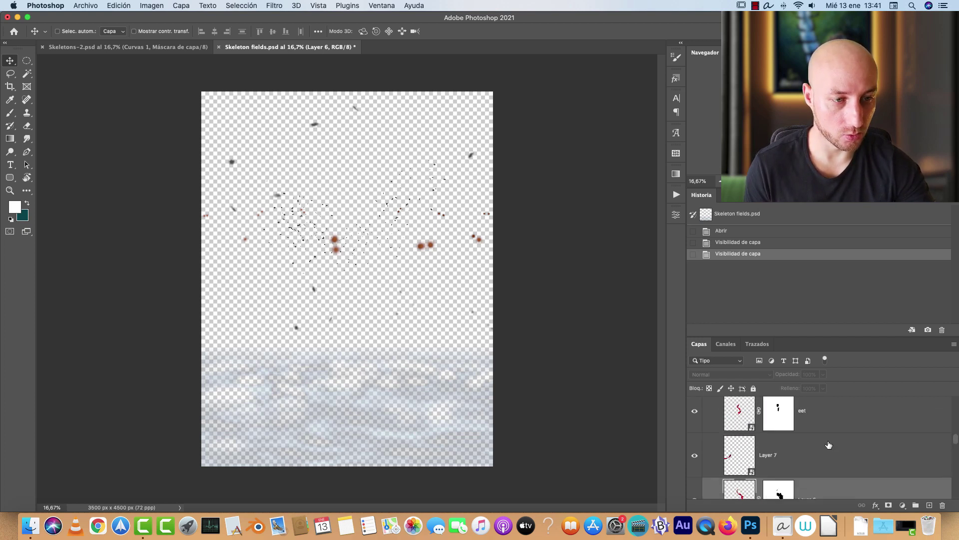
{"action": "double_click", "coordinate": [747, 419]}
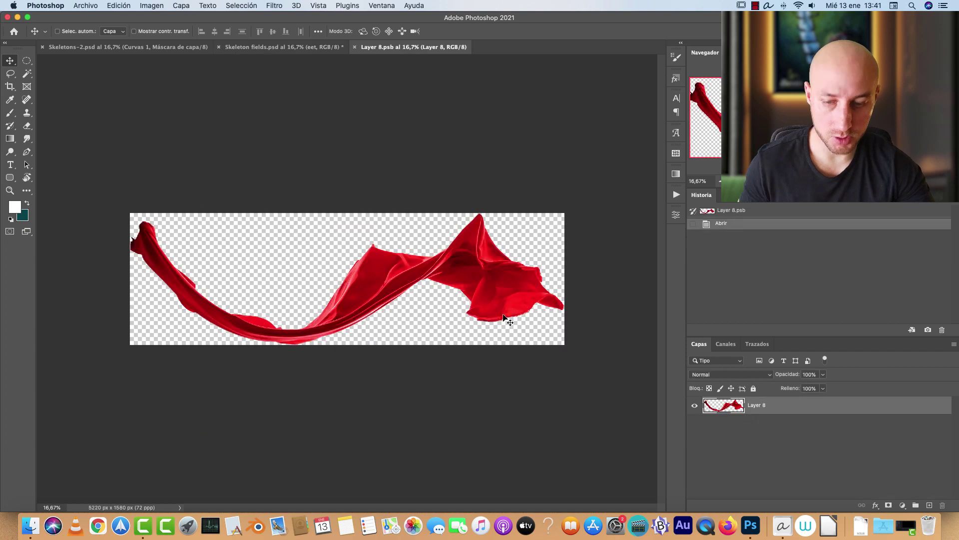
{"action": "key", "text": "super+a"}
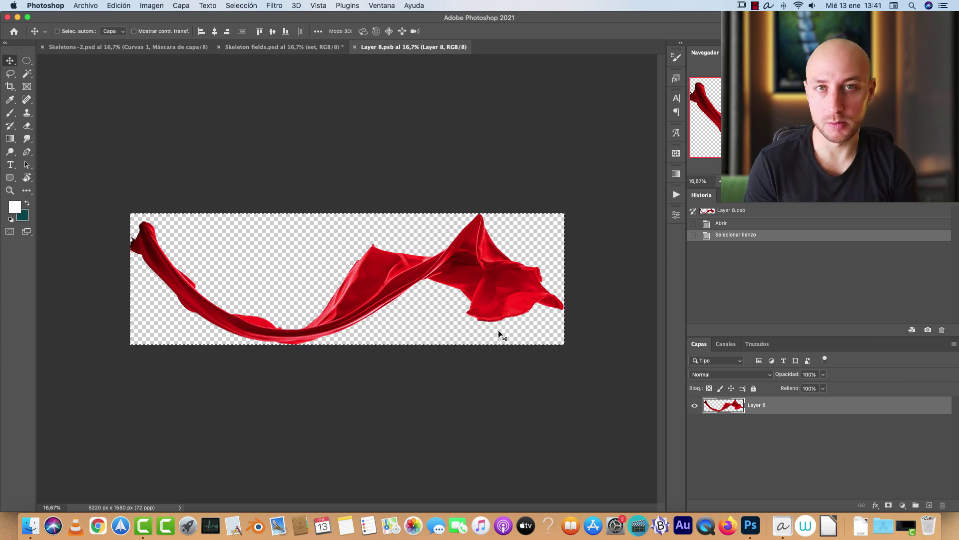
- Close the Layer 8 cloth document and return to the Skeleton fields layer list
{"action": "left_click", "coordinate": [355, 47]}
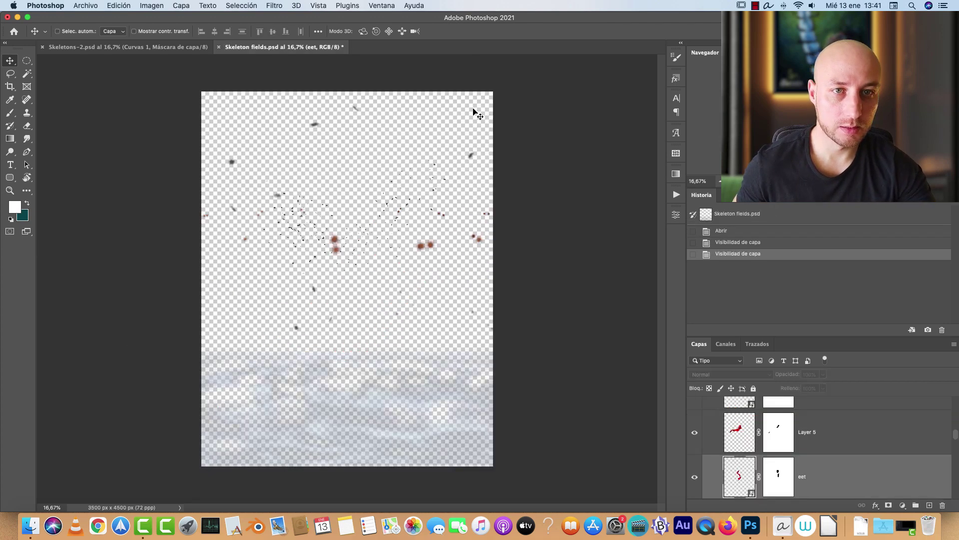
{"action": "scroll", "coordinate": [785, 460], "scroll_direction": "up", "scroll_amount": 3}
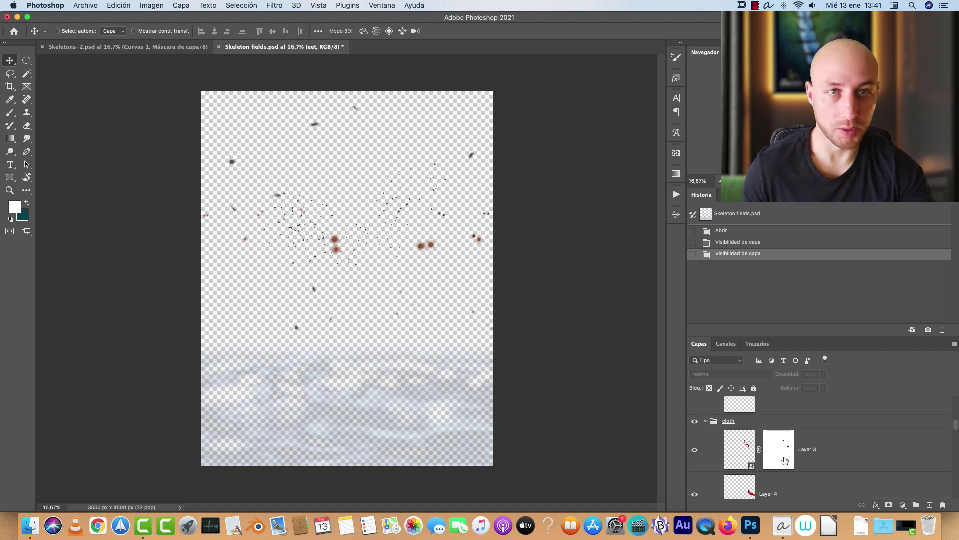
{"action": "scroll", "coordinate": [784, 460], "scroll_direction": "up", "scroll_amount": 5}
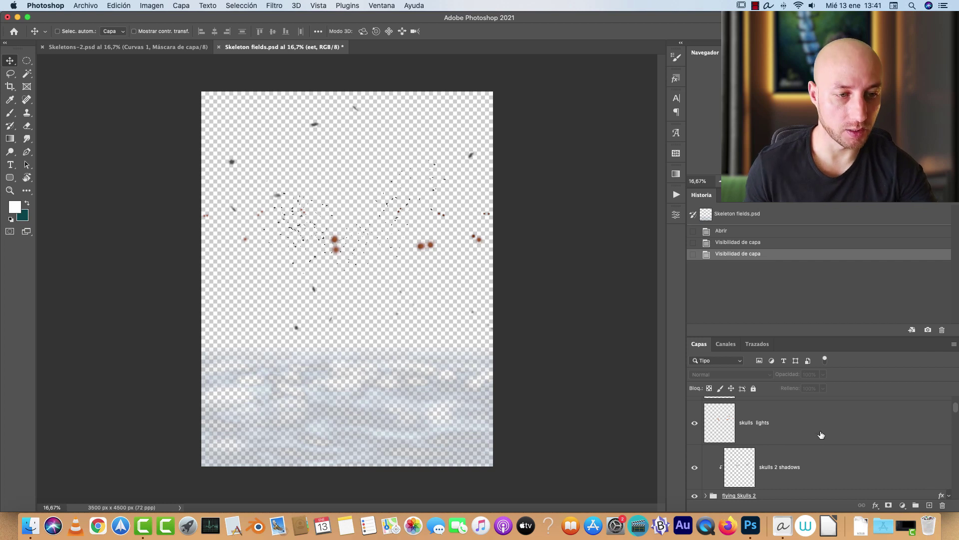
{"action": "scroll", "coordinate": [815, 434], "scroll_direction": "up", "scroll_amount": 1}
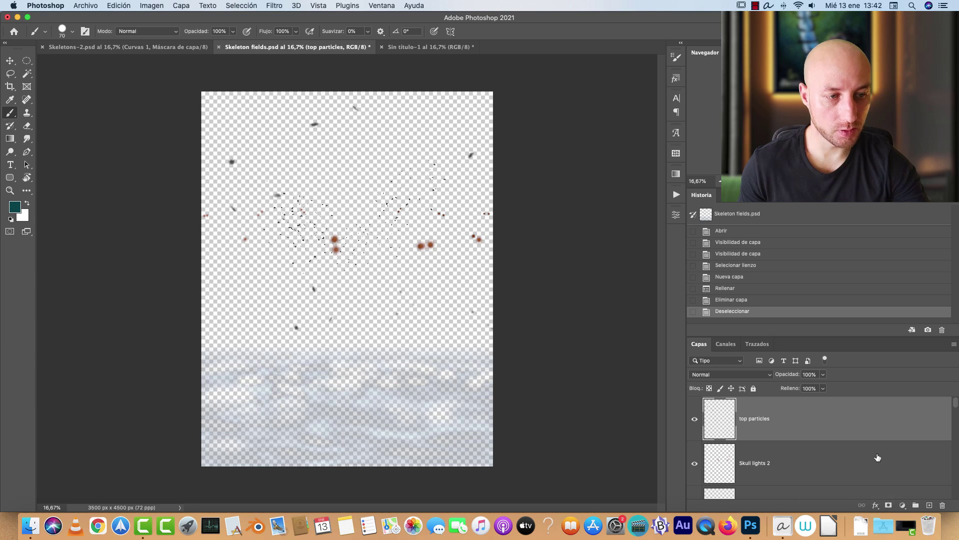
{"action": "scroll", "coordinate": [869, 462], "scroll_direction": "down", "scroll_amount": 10}
{"action": "scroll", "coordinate": [864, 463], "scroll_direction": "up", "scroll_amount": 10}
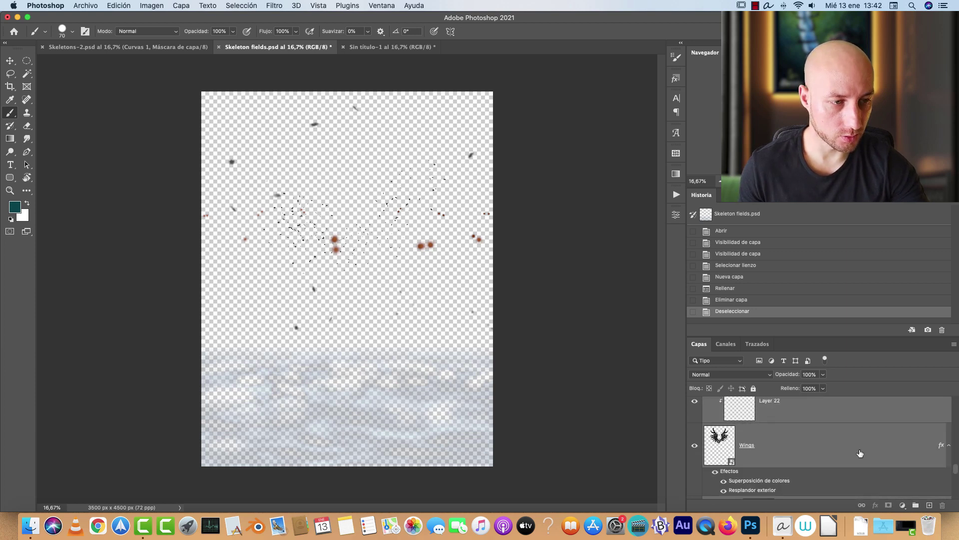
- Select every layer from top particles down to Layer 0 copy
{"action": "left_click", "coordinate": [826, 410]}
{"action": "scroll", "coordinate": [835, 435], "scroll_direction": "down", "scroll_amount": 5}
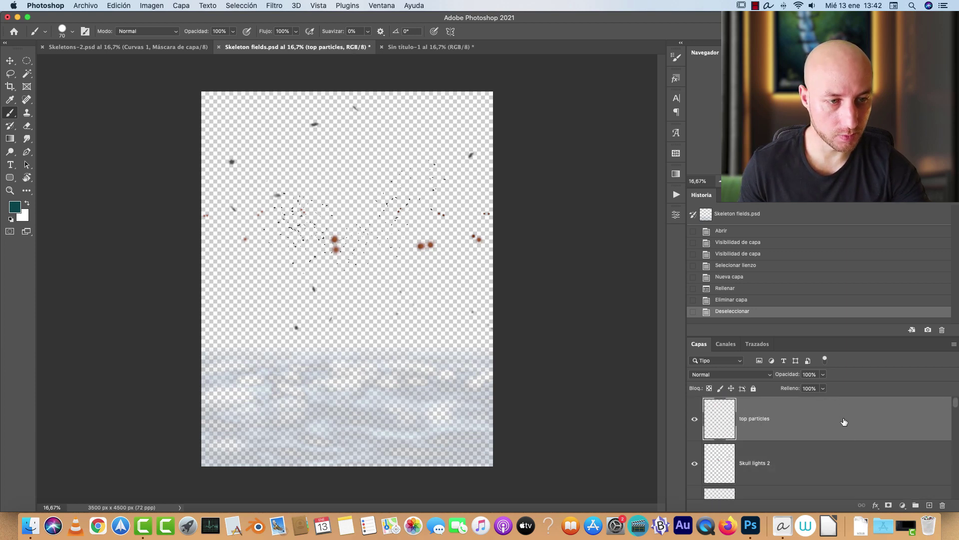
{"action": "scroll", "coordinate": [847, 454], "scroll_direction": "down", "scroll_amount": 5}
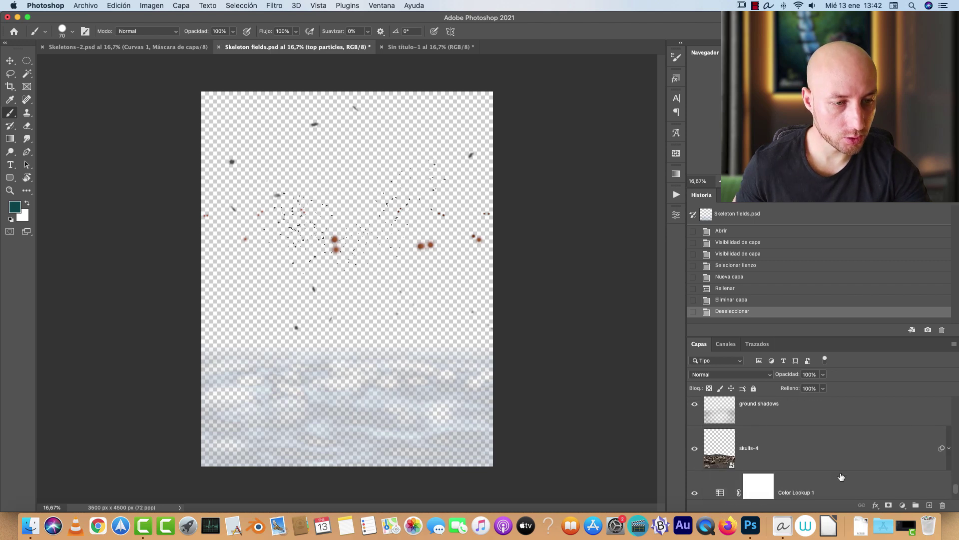
{"action": "left_click", "coordinate": [844, 477], "text": "shift"}
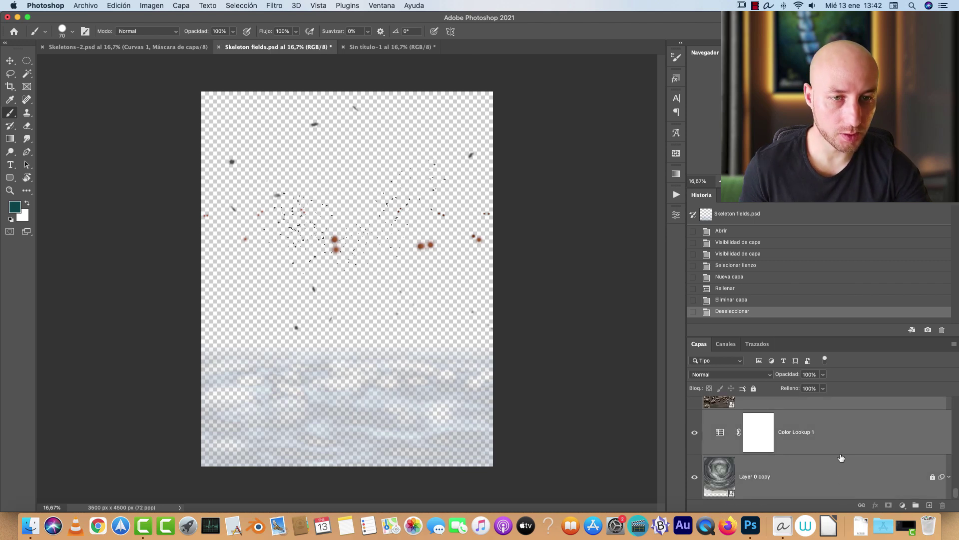
- Duplicate the selected layers with Duplicar capas..., choosing Sin título-1 as the destination document
{"action": "right_click", "coordinate": [840, 455]}
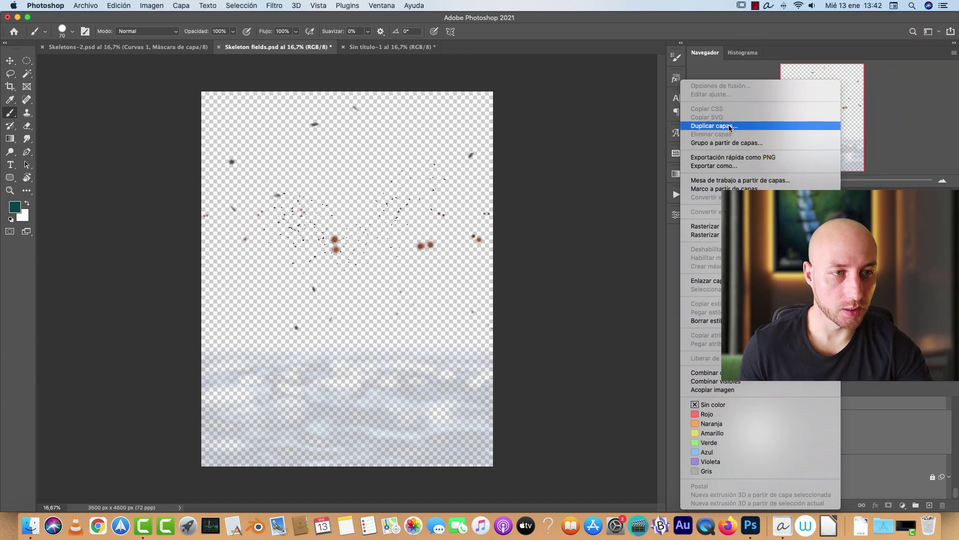
{"action": "left_click", "coordinate": [729, 126]}
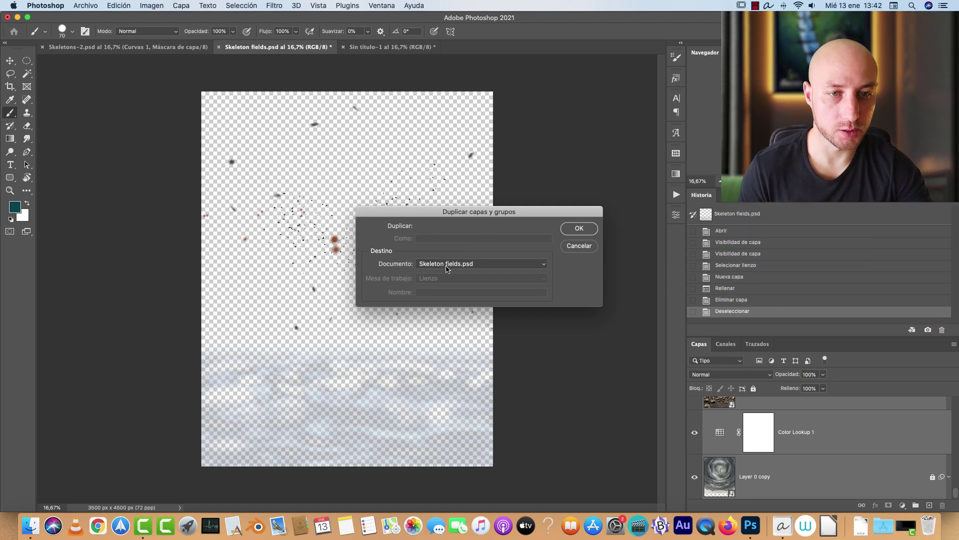
{"action": "left_click", "coordinate": [476, 269]}
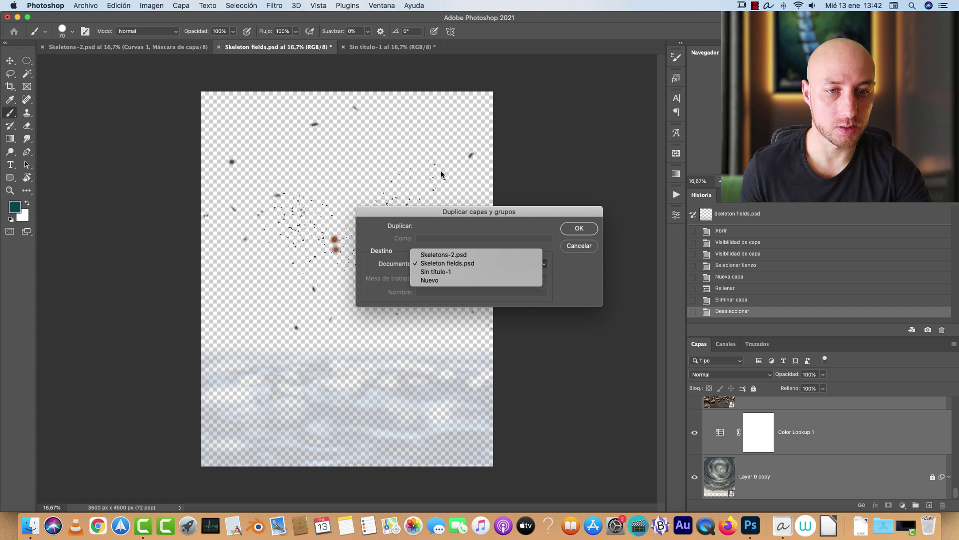
{"action": "left_click", "coordinate": [454, 271]}
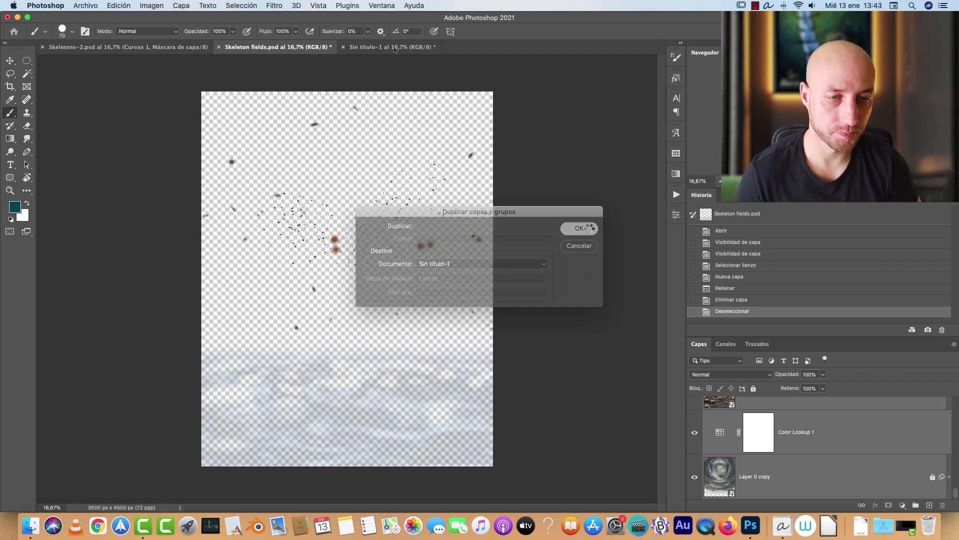
- Review Sin título-1's copied layers, compare against Skeleton fields.psd, then return to Sin título-1
{"action": "left_click", "coordinate": [395, 48]}
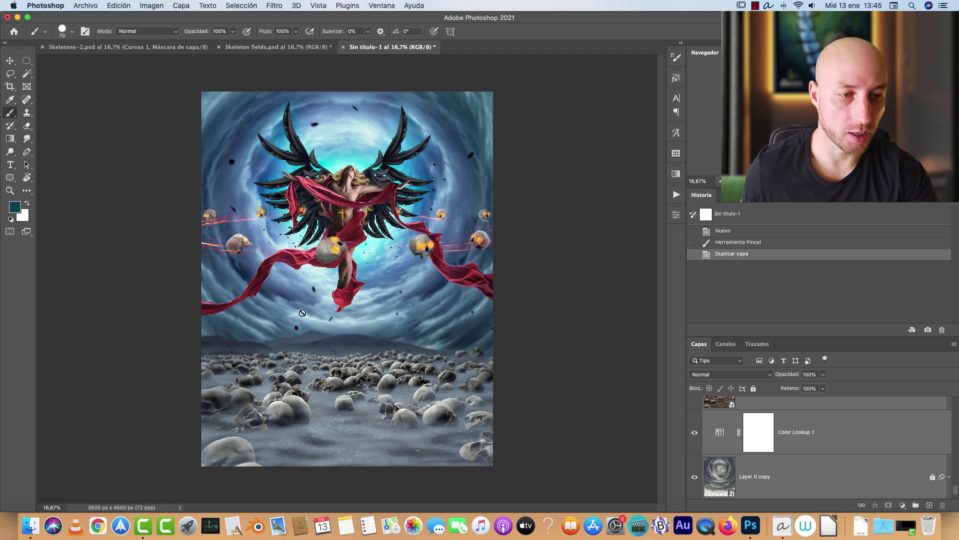
{"action": "scroll", "coordinate": [775, 434], "scroll_direction": "up", "scroll_amount": 1}
{"action": "scroll", "coordinate": [775, 434], "scroll_direction": "up", "scroll_amount": 6}
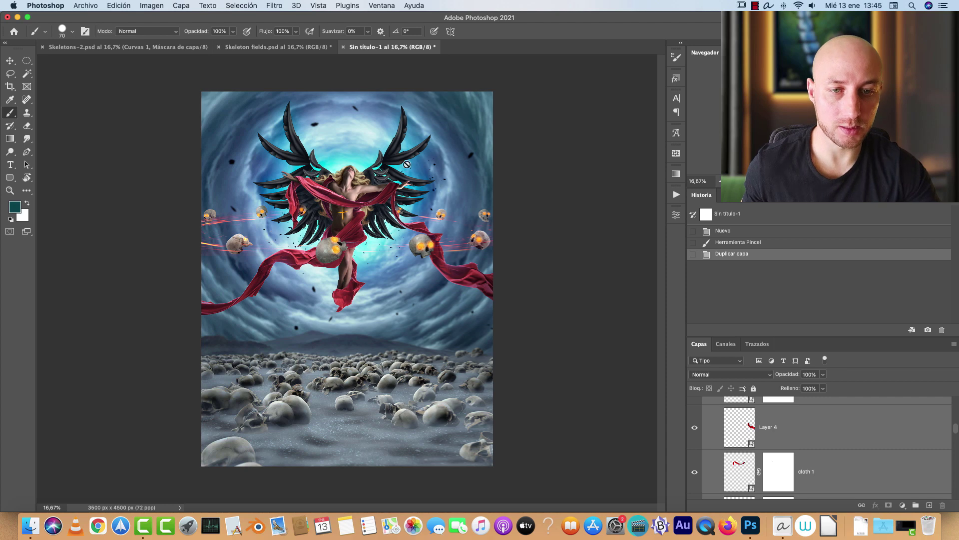
{"action": "left_click", "coordinate": [288, 47]}
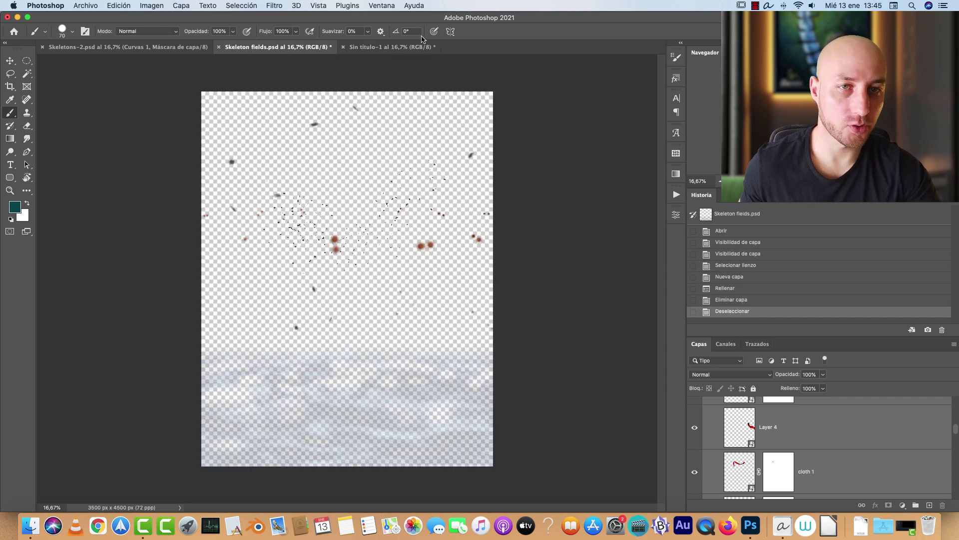
{"action": "left_click", "coordinate": [393, 48]}
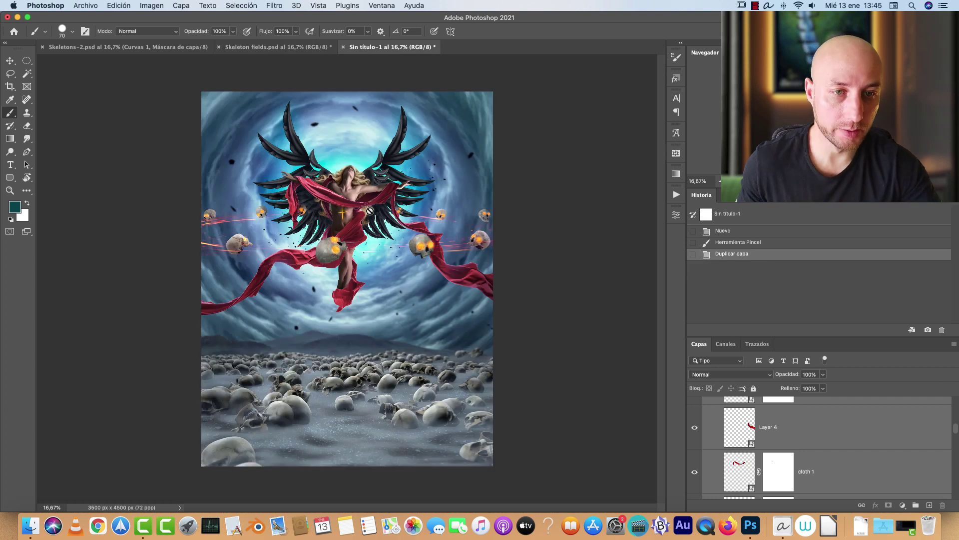
{"action": "scroll", "coordinate": [832, 419], "scroll_direction": "up", "scroll_amount": 5}
{"action": "scroll", "coordinate": [833, 419], "scroll_direction": "up", "scroll_amount": 1}
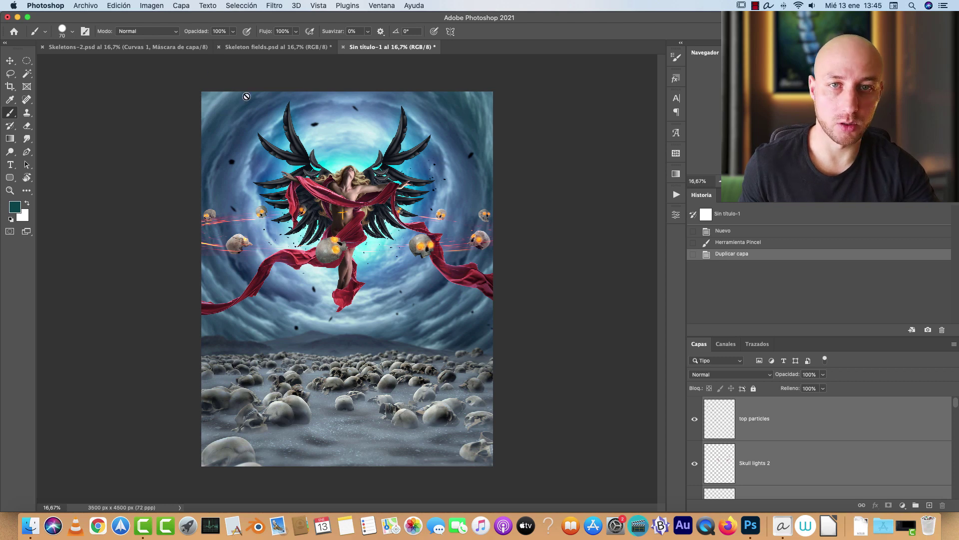
- Switch to the Skeletons-2.psd tab to display the finished teal-toned artwork
{"action": "left_click", "coordinate": [155, 46]}
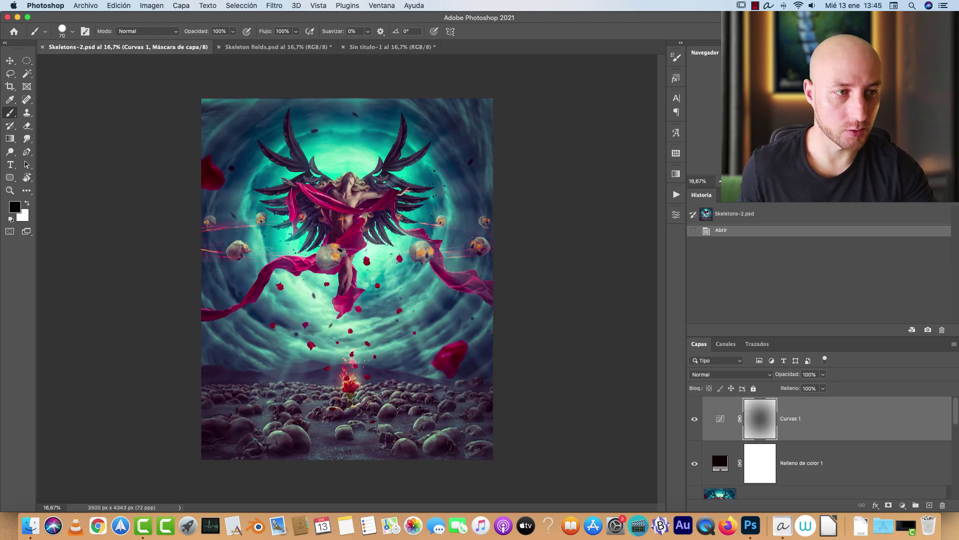